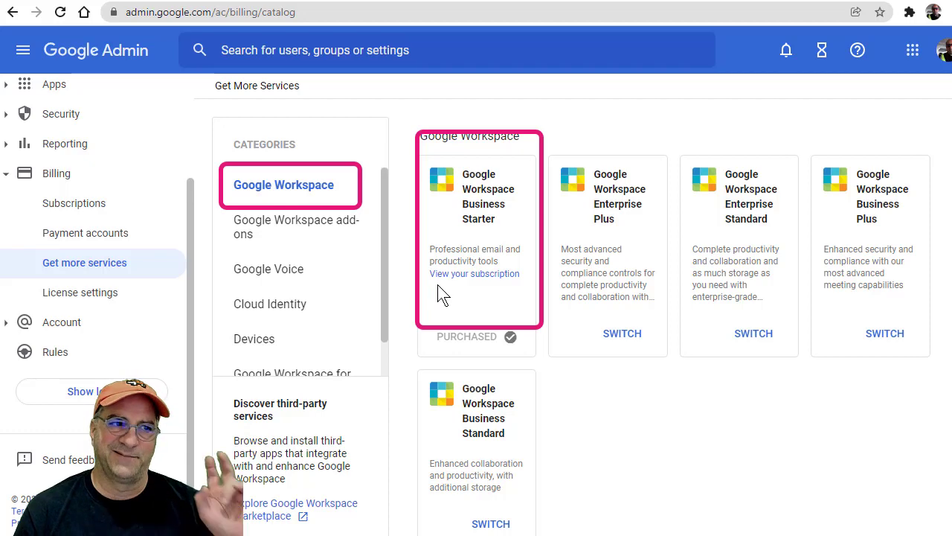
Compare the Cloud Identity and Google Workspace subscriptions, confirming Cloud Identity Free is already purchased.
left_click(320, 318)
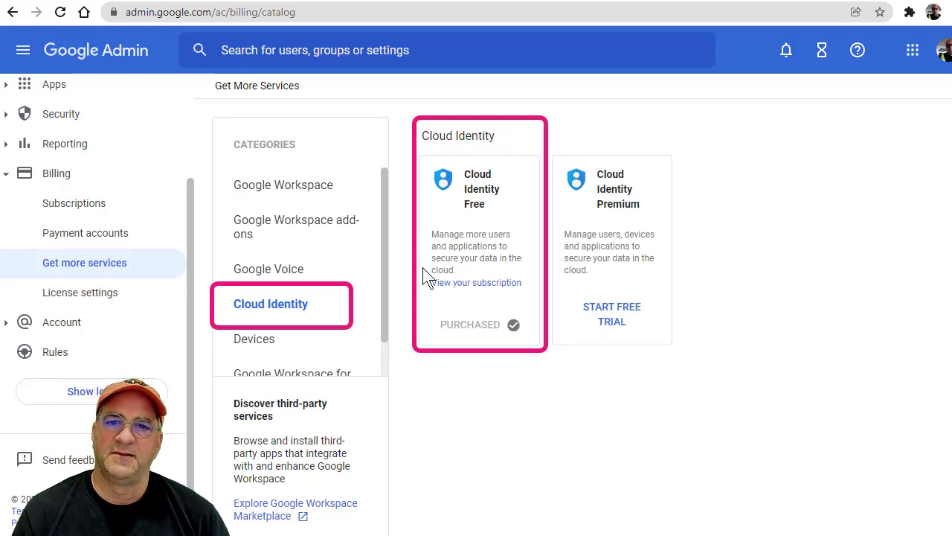
left_click(296, 195)
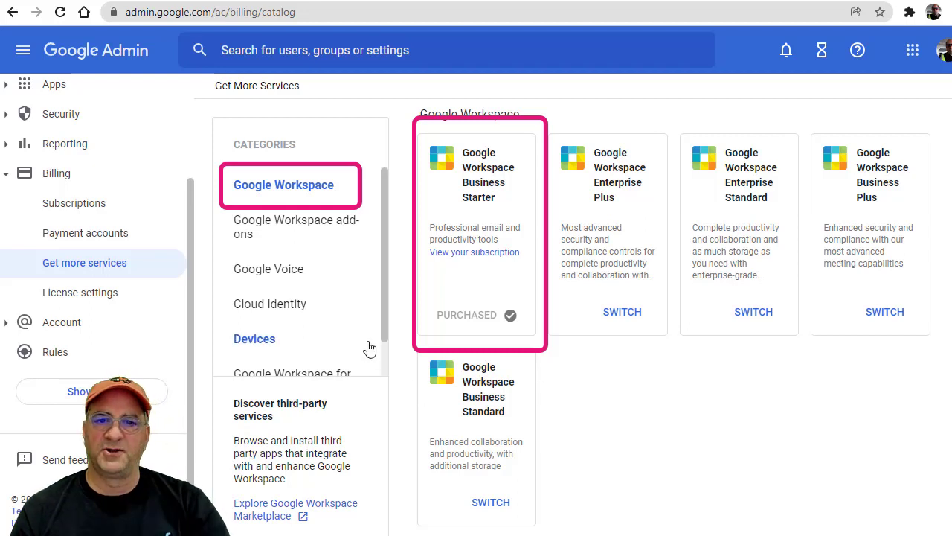
left_click(285, 310)
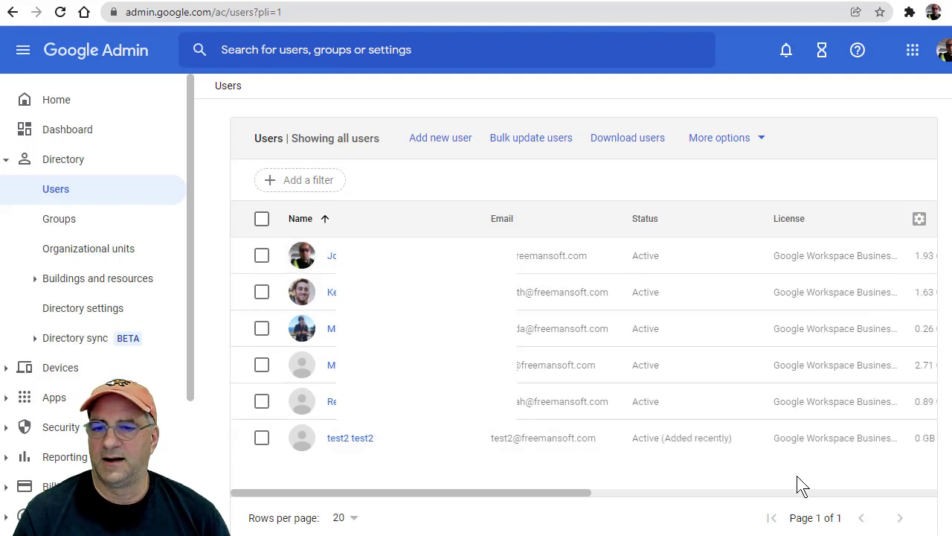
Remove the Google Workspace Business Starter license from test2 and accept the Drive storage downgrade.
left_click(261, 438)
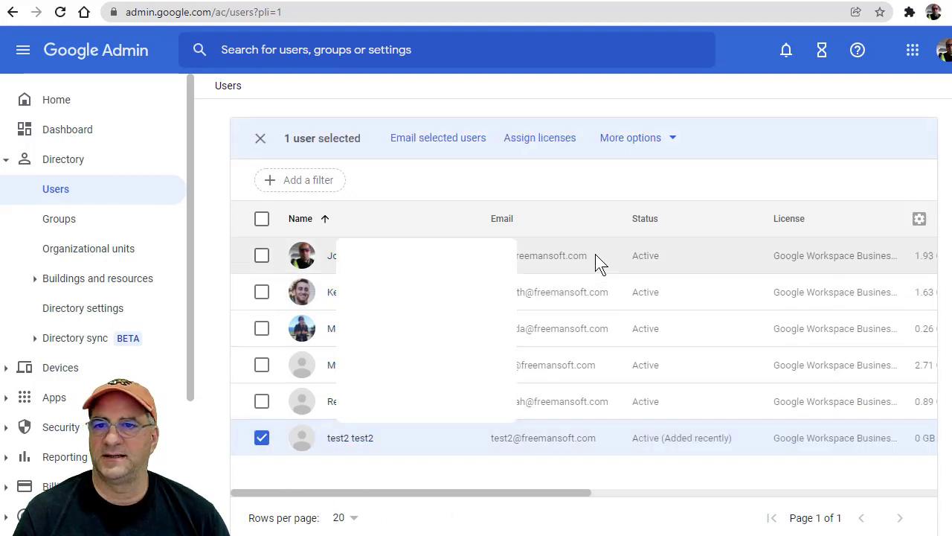
left_click(622, 141)
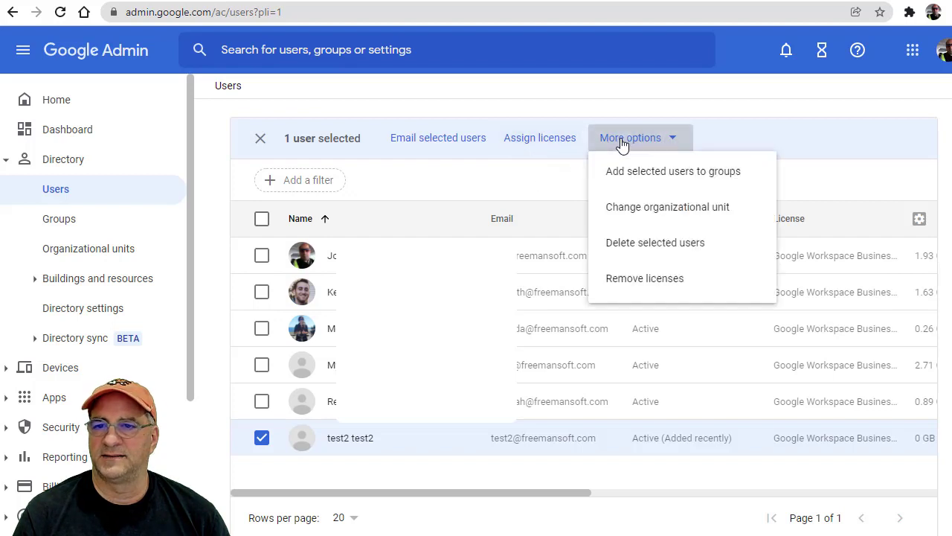
left_click(649, 284)
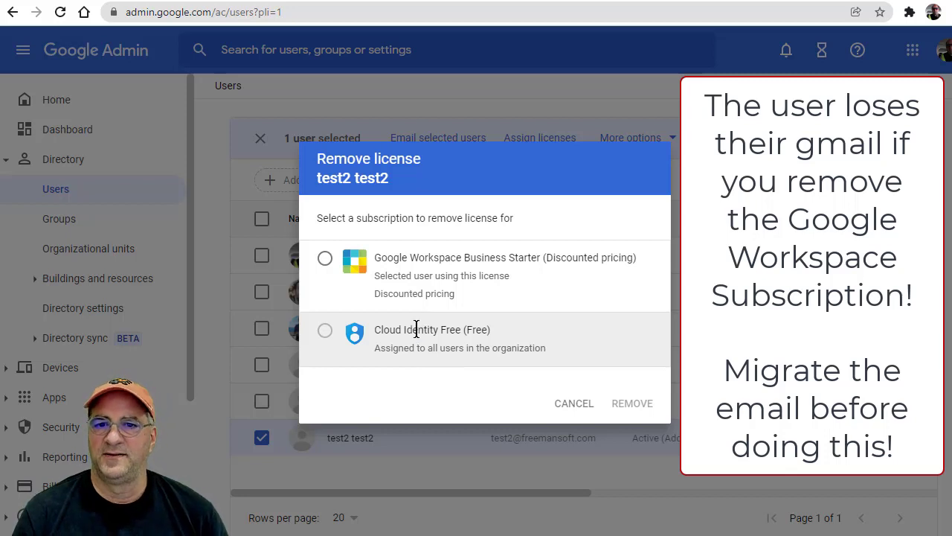
left_click(325, 259)
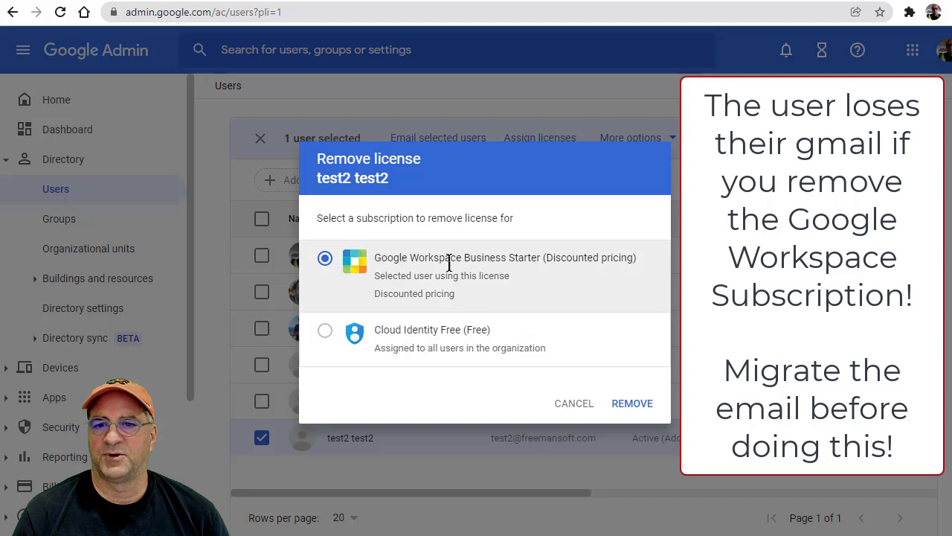
left_click(625, 412)
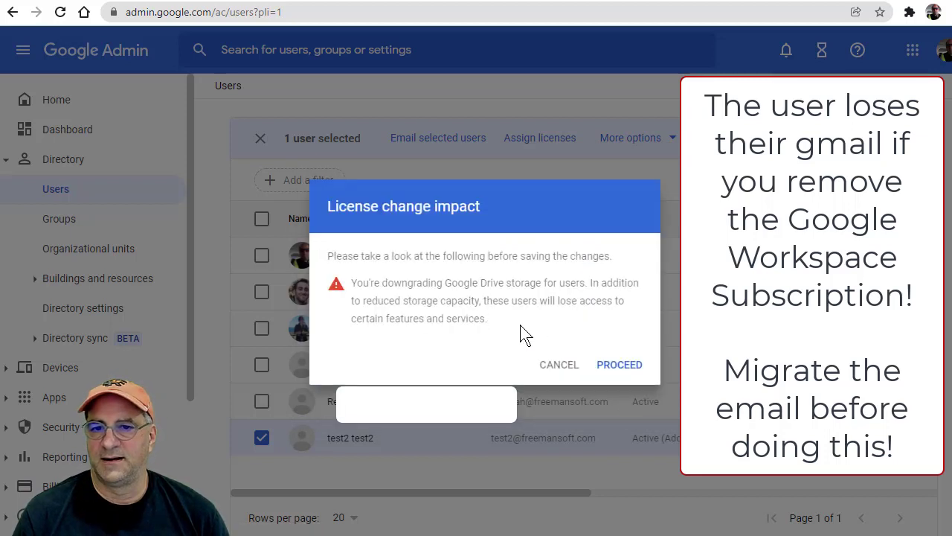
left_click(621, 372)
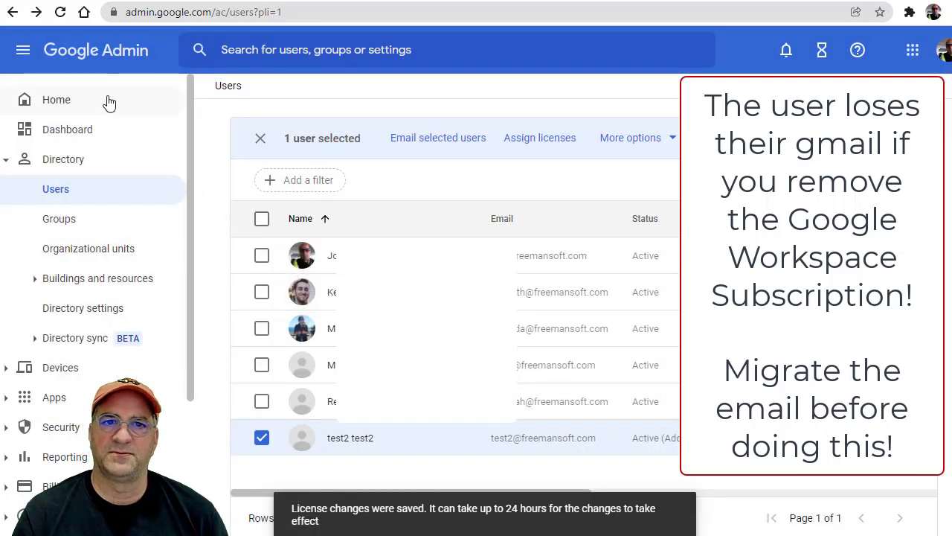
Reload the Users list to confirm test2 shows no licence, and open a new Incognito window.
left_click(61, 13)
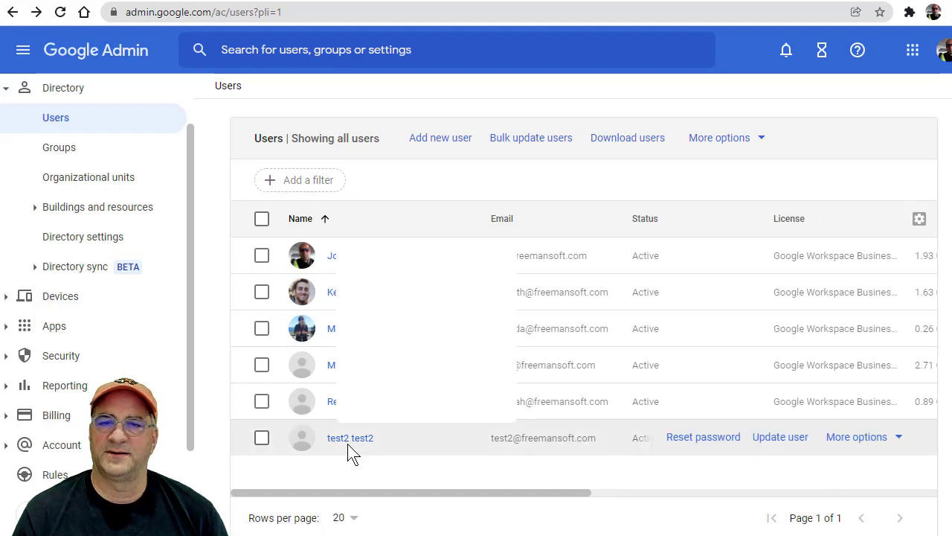
left_click(947, 12)
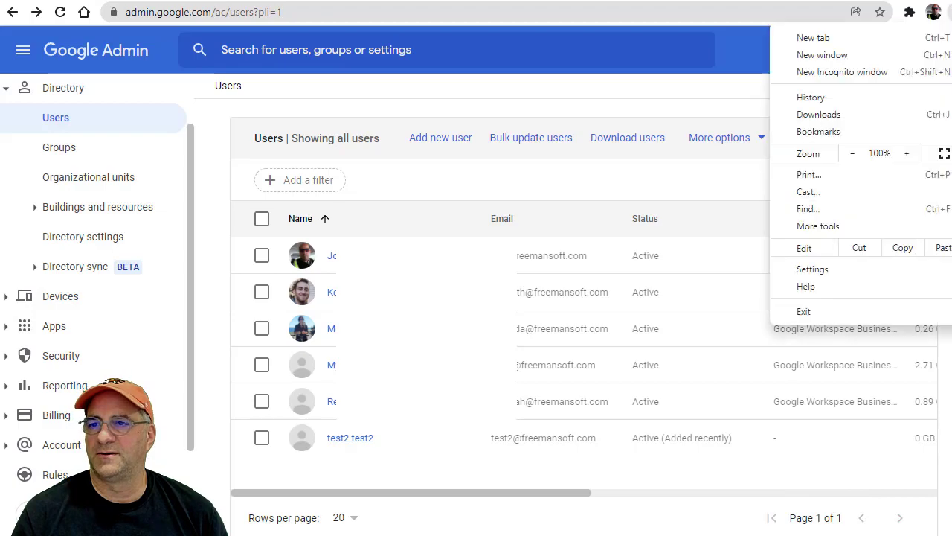
left_click(852, 71)
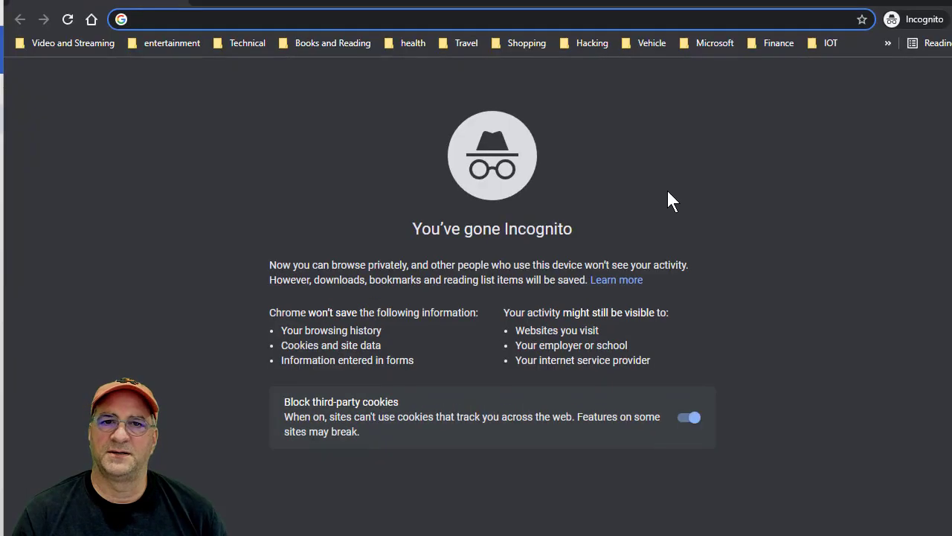
Load the Google Drive website, correcting the mistyped address, and go to its sign-in page.
type("div")
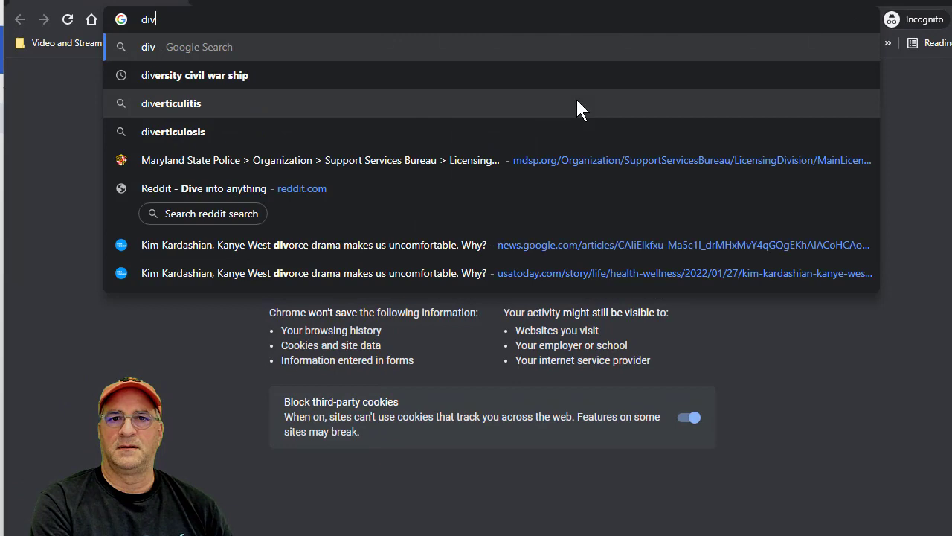
key("BackSpace")
key("BackSpace")
type("rive.googl")
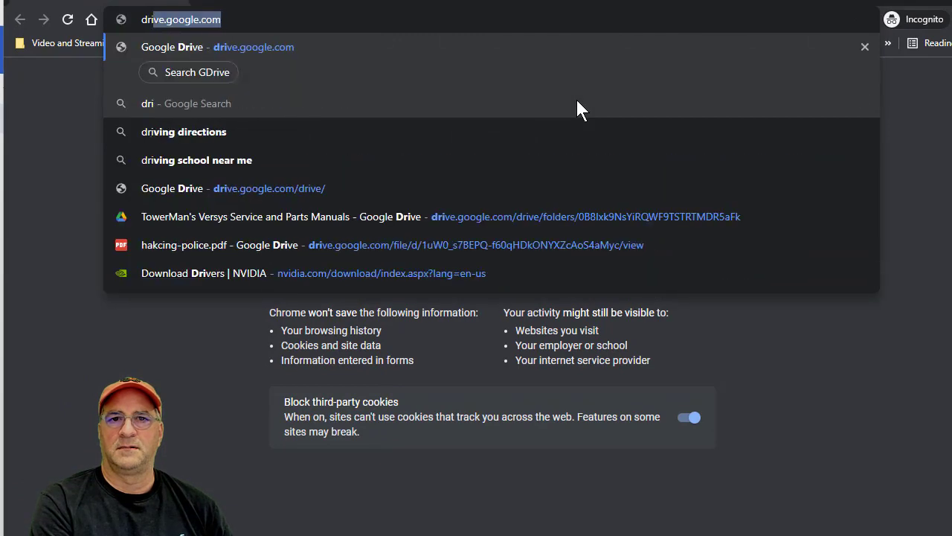
key("Return")
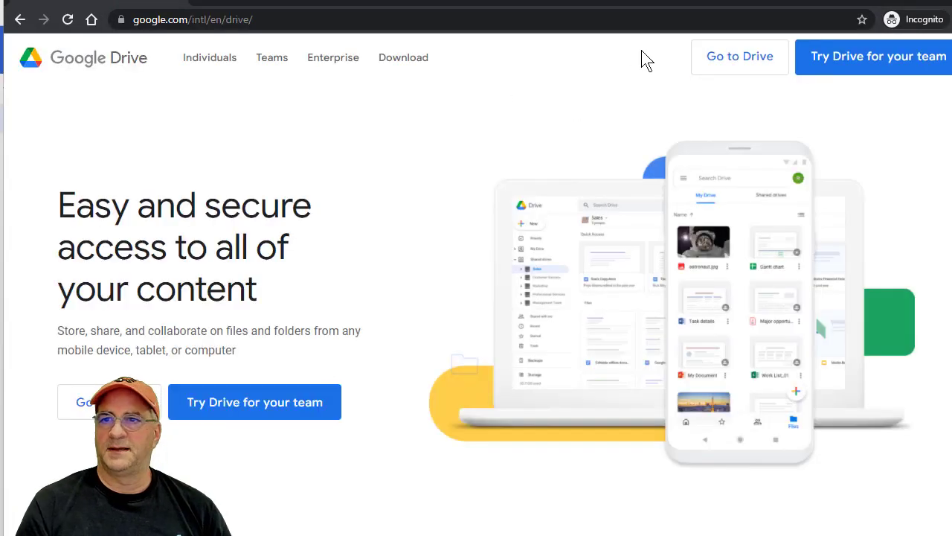
left_click(740, 57)
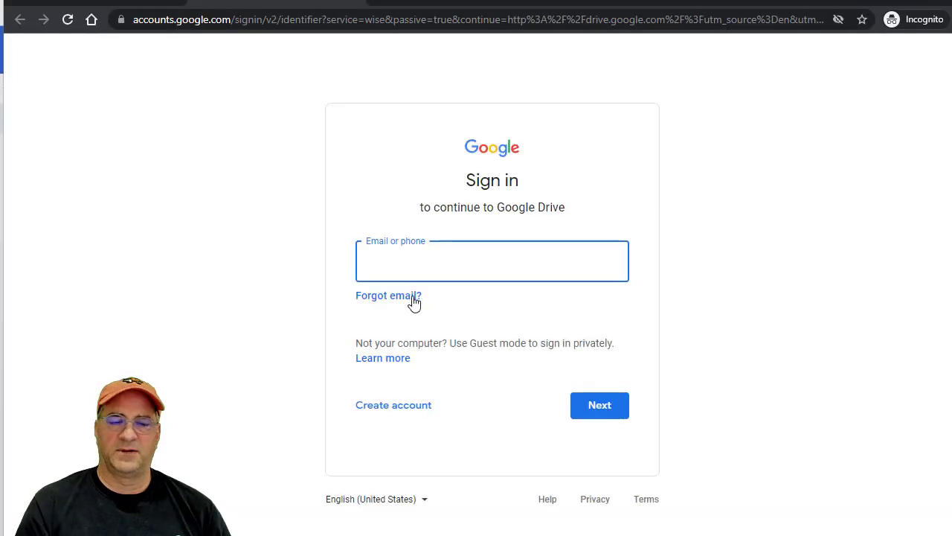
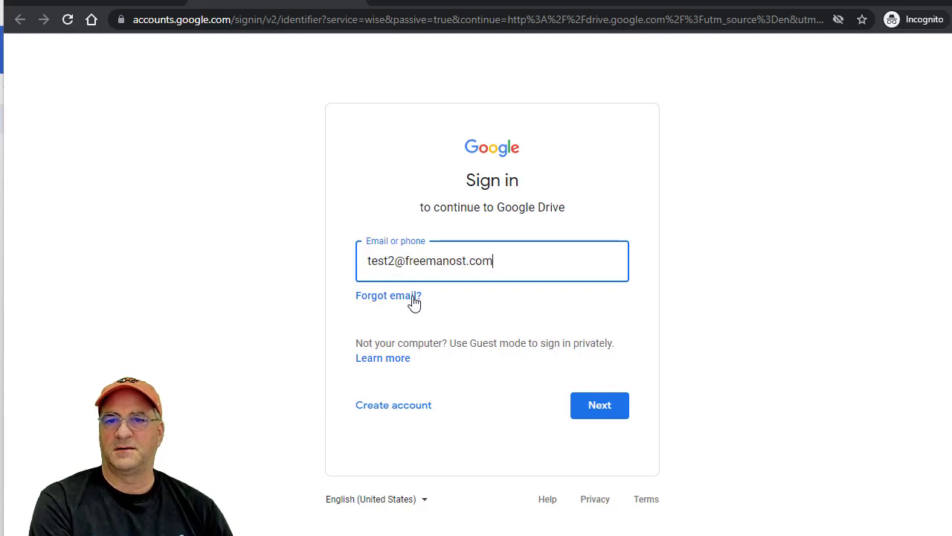
key("Return")
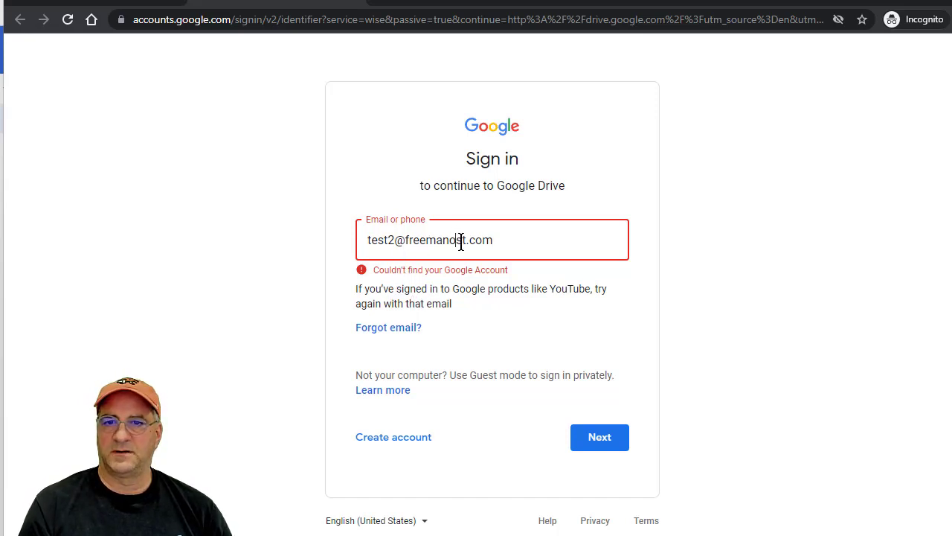
left_click_drag(451, 240, 455, 239)
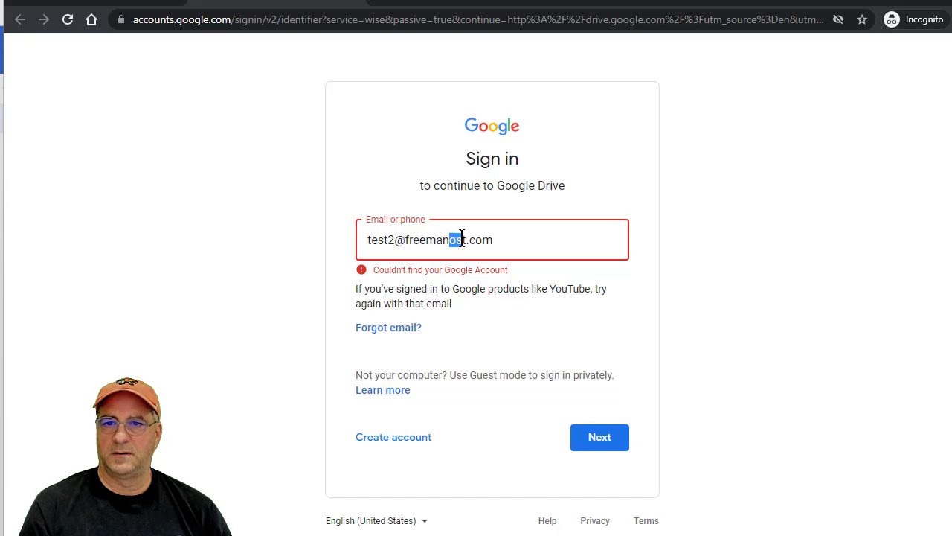
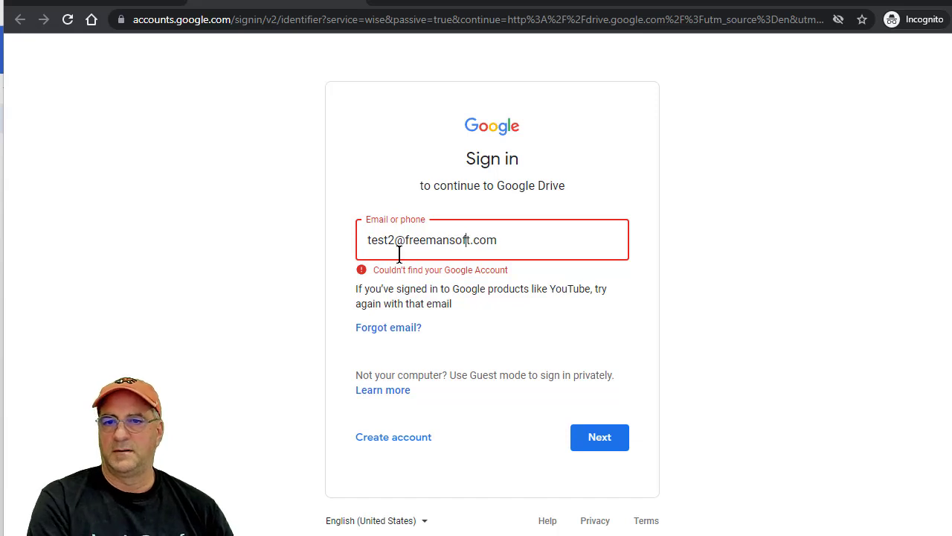
key("Return")
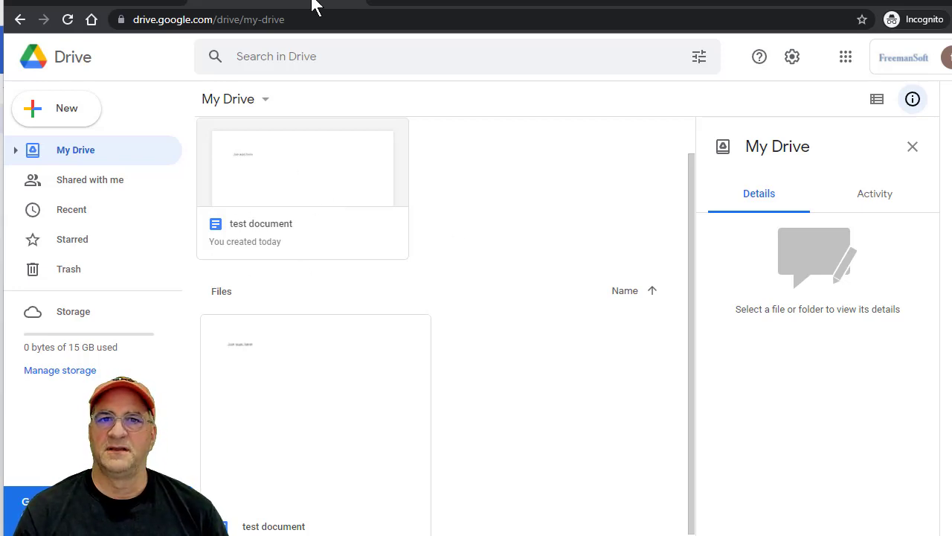
Open play.google.com Books and view the test user's library with The War of the Worlds, then return to Drive.
left_click(81, 2)
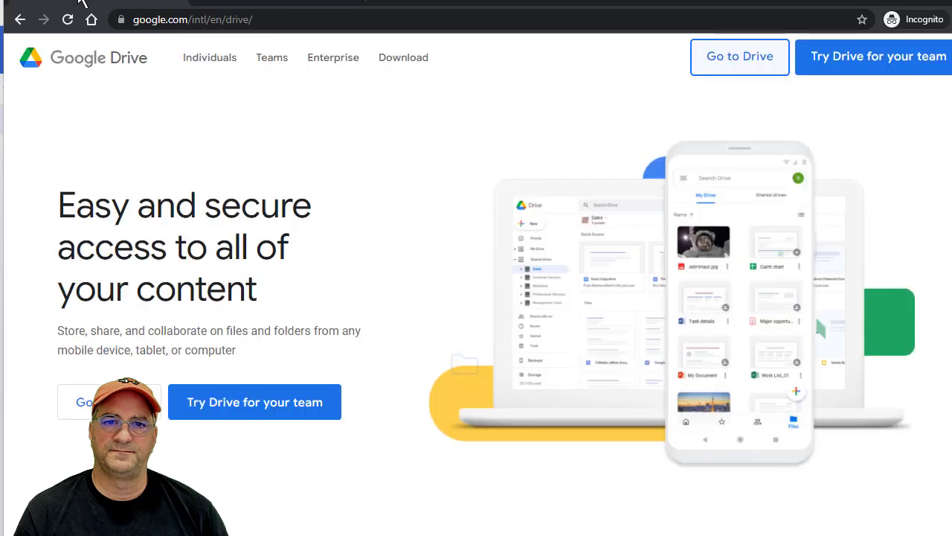
left_click(155, 20)
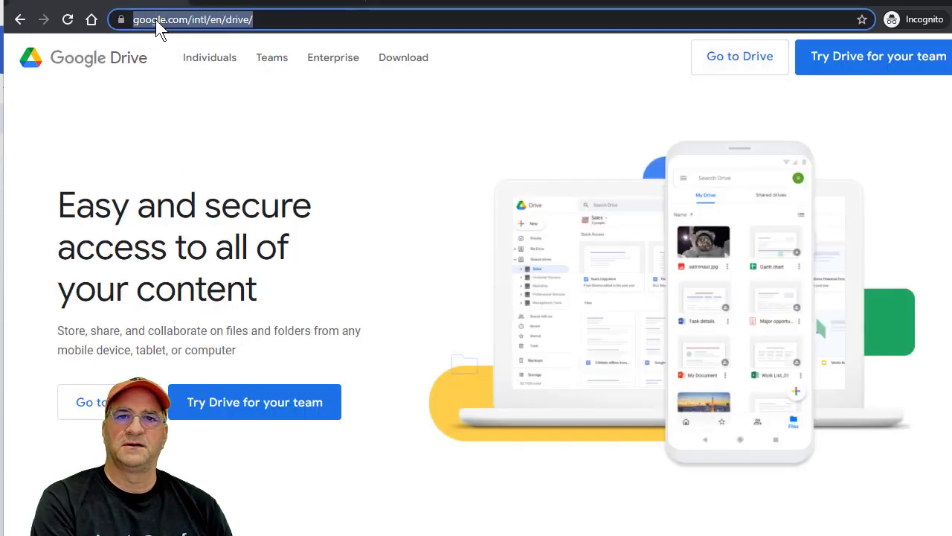
type("play.google.com")
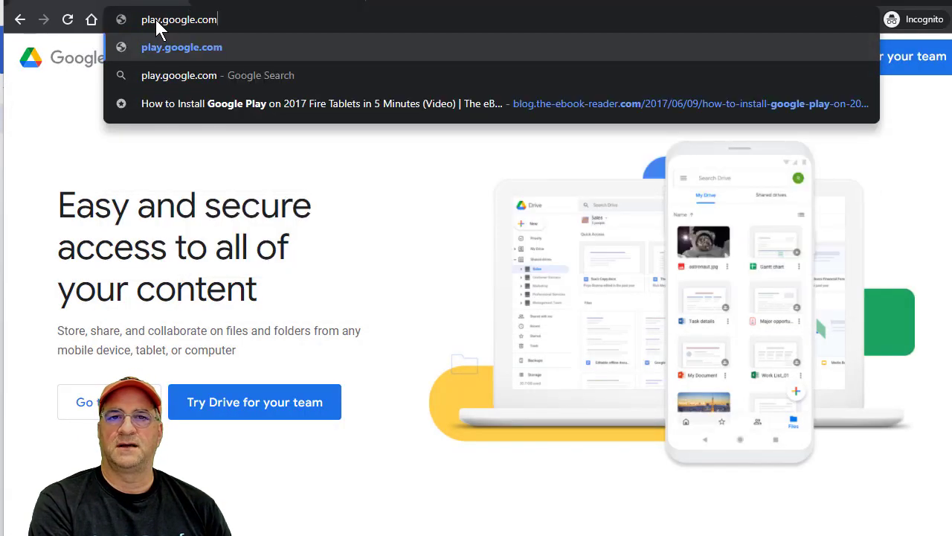
key("Return")
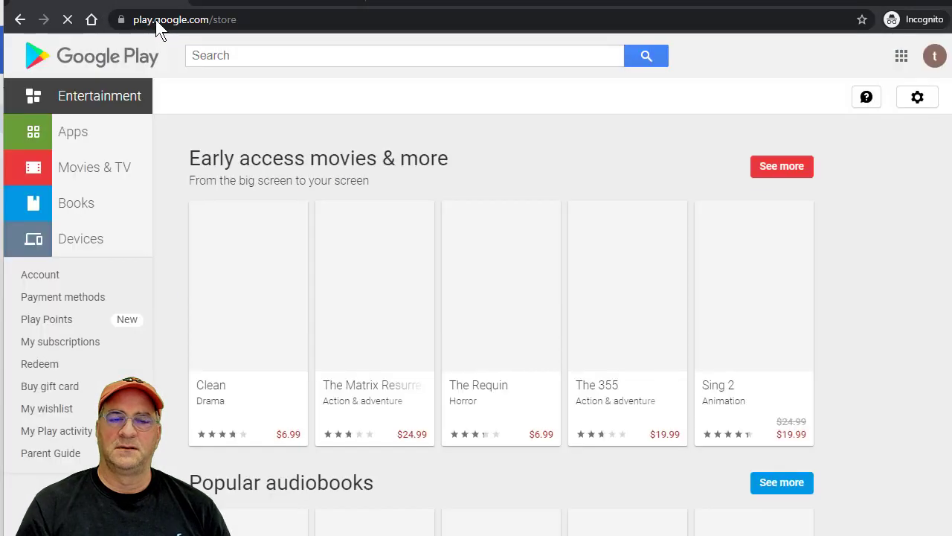
left_click(86, 203)
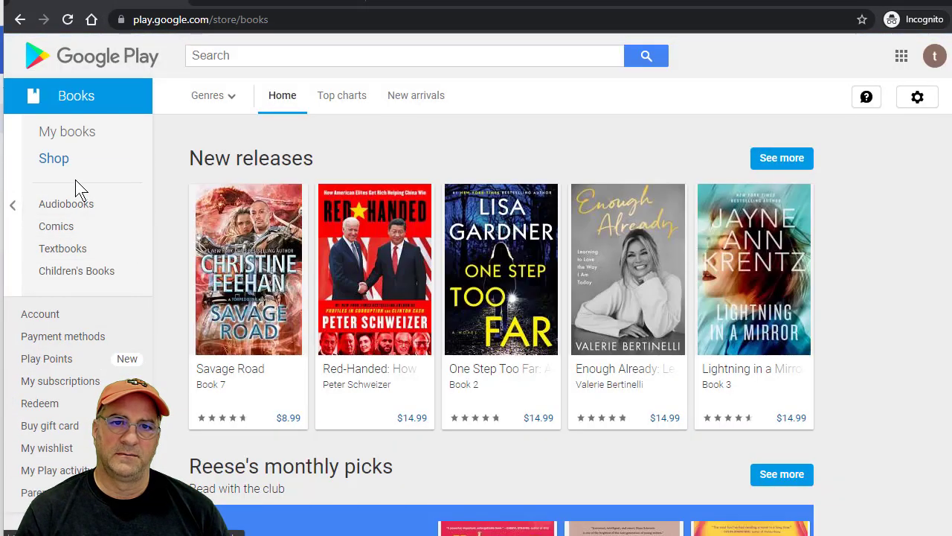
left_click(79, 132)
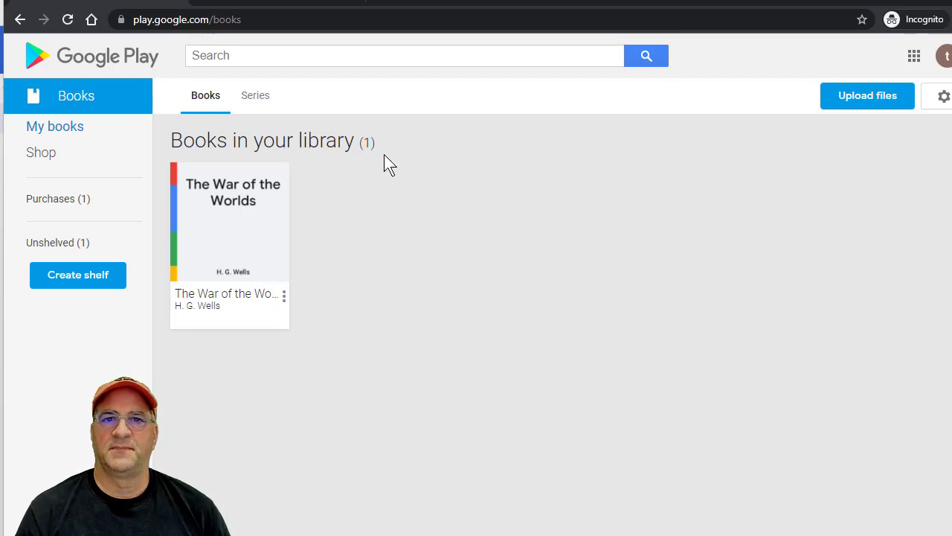
left_click(233, 3)
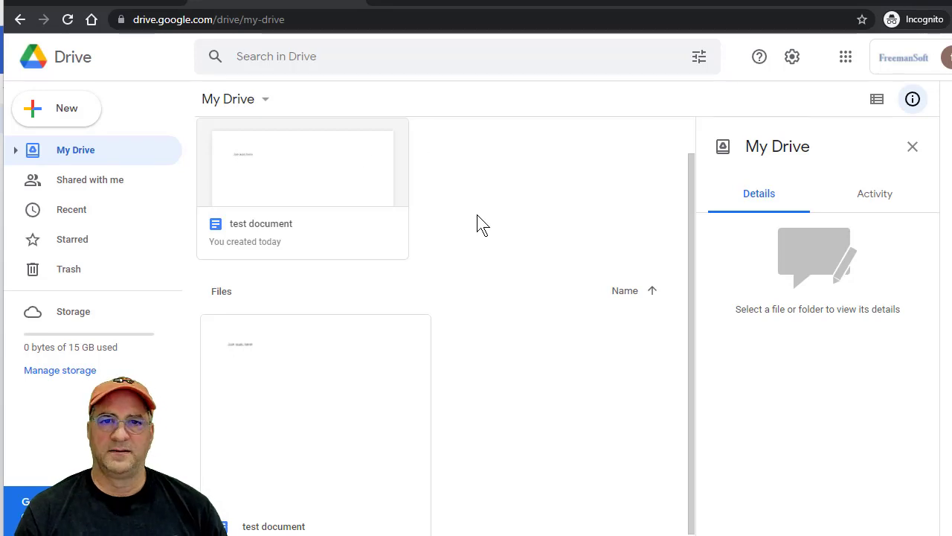
Reload My Drive to confirm 'test document' is still accessible, then minimize the Drive window.
key("F5")
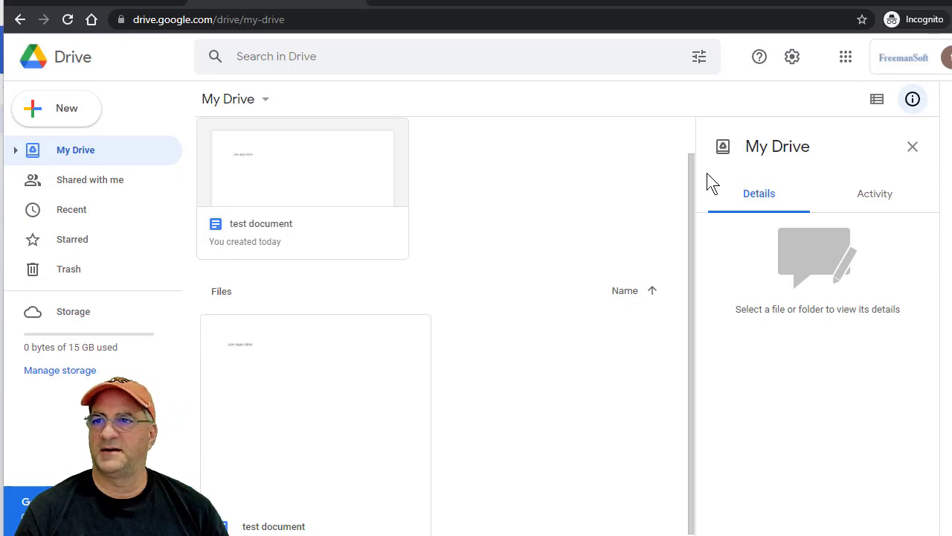
left_click(898, 2)
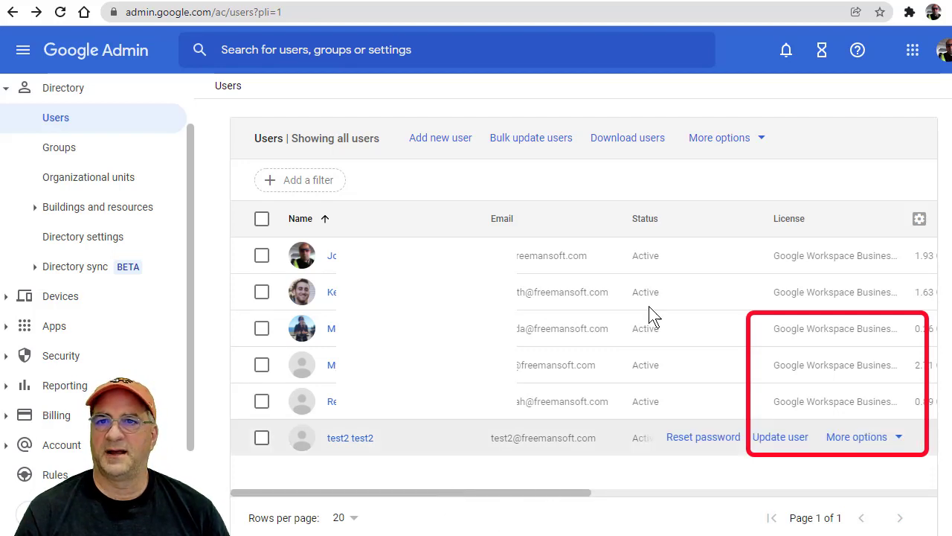
Switch to the Google Domains Email settings tab for freemansoft.com.
left_click(537, 2)
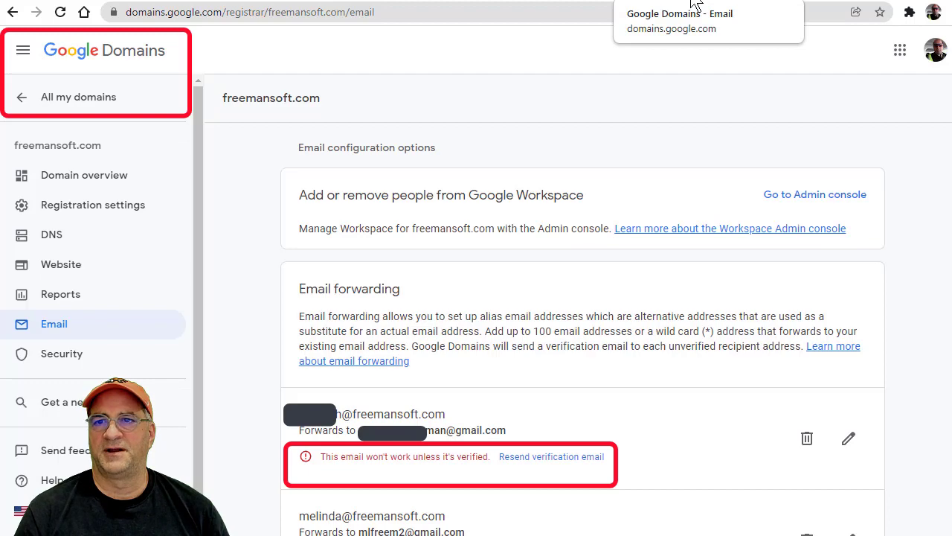
Scroll through the freemansoft.com email forwarding aliases, then return to the Google Admin Users tab.
scroll(521, 402, "down", 8)
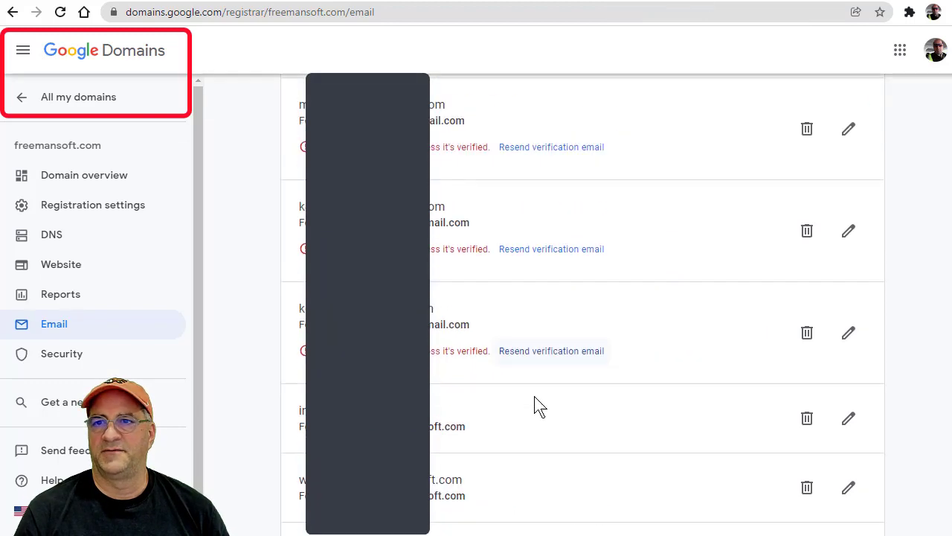
scroll(536, 381, "down", 3)
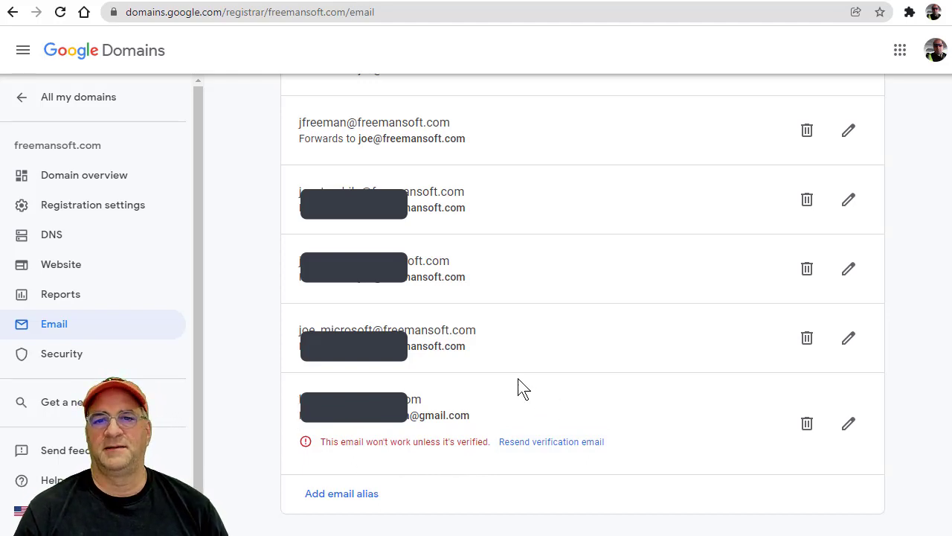
left_click(372, 0)
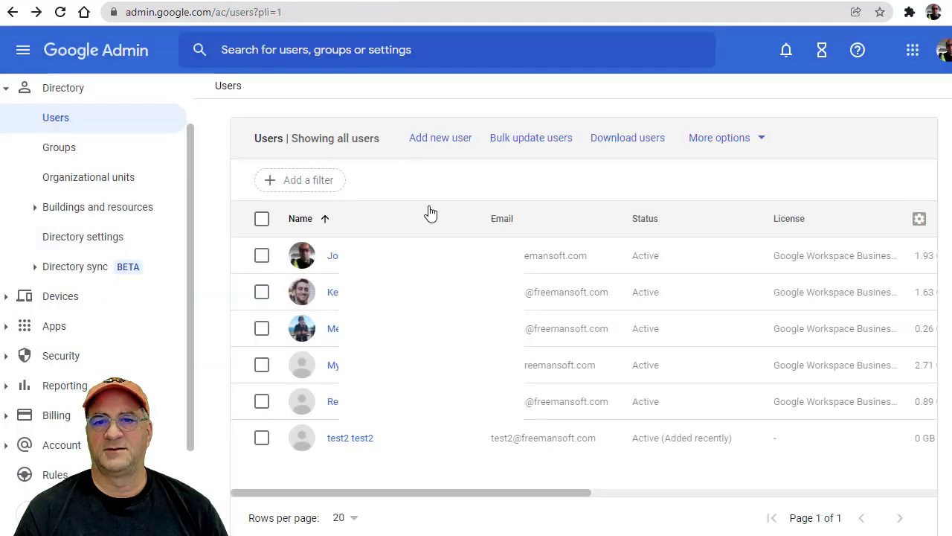